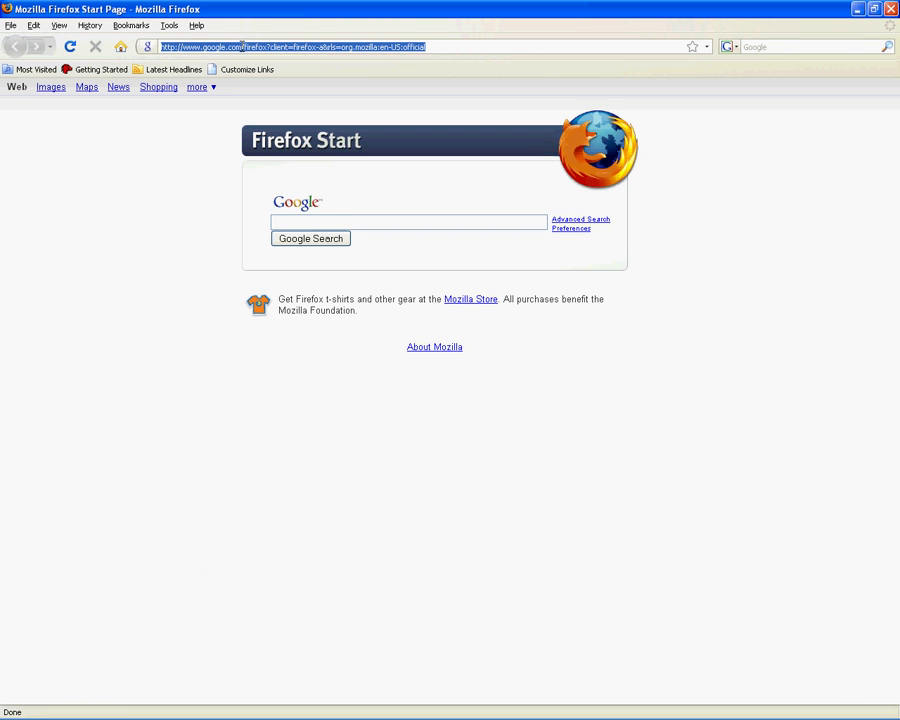
# Go to the godaddy.com website
pyautogui.write('god')
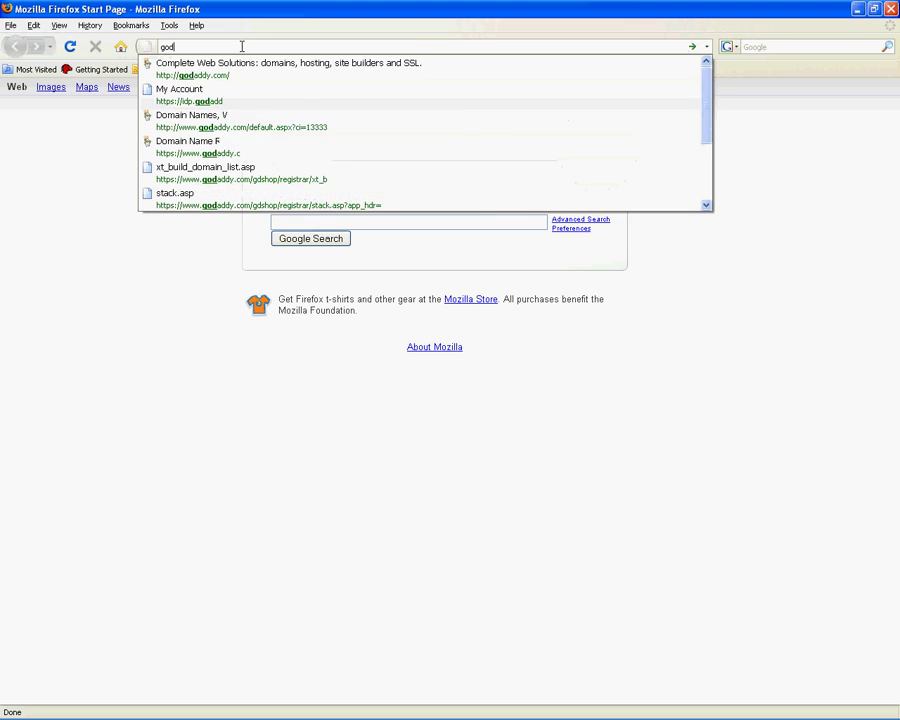
pyautogui.write('addy')
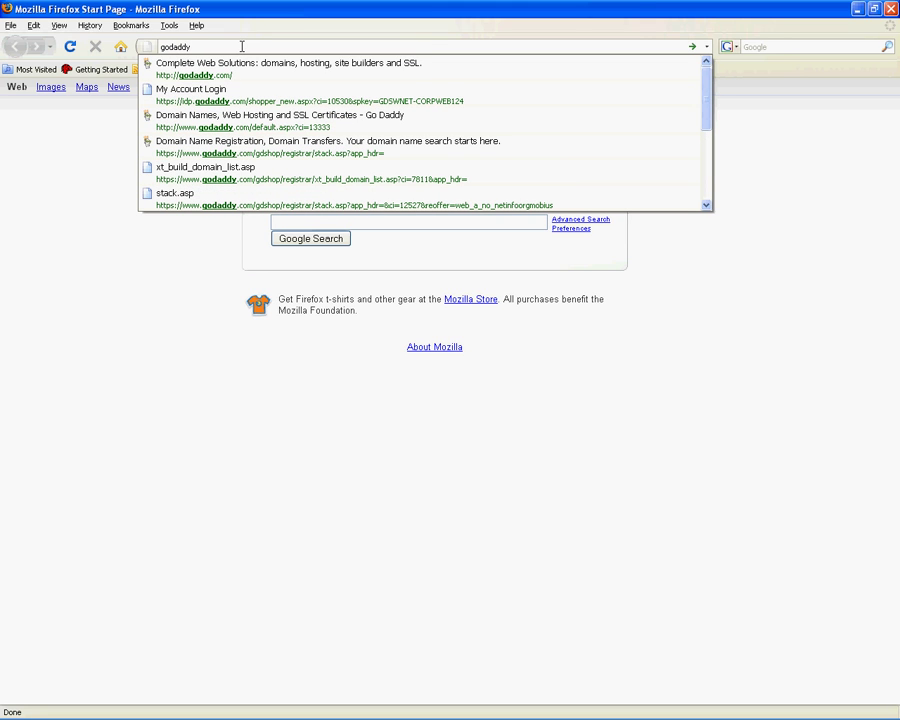
pyautogui.write('.com')
pyautogui.press('Return')
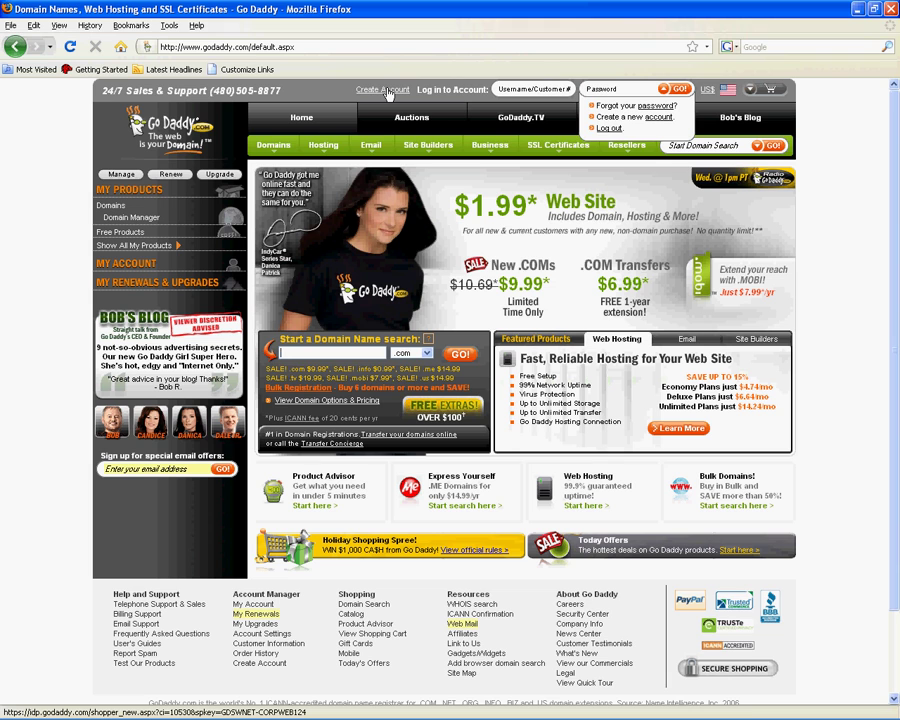
# Open the new customer account form and examine its contact, password and notification fields
pyautogui.click(386, 90)
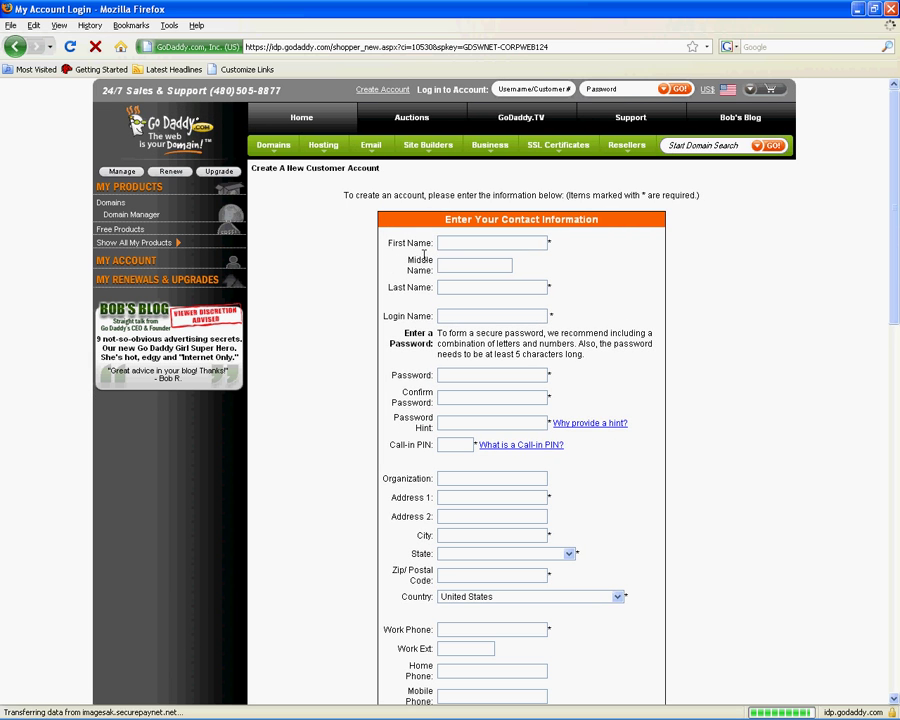
pyautogui.scroll(-1, 447, 244)
pyautogui.scroll(-3, 447, 244)
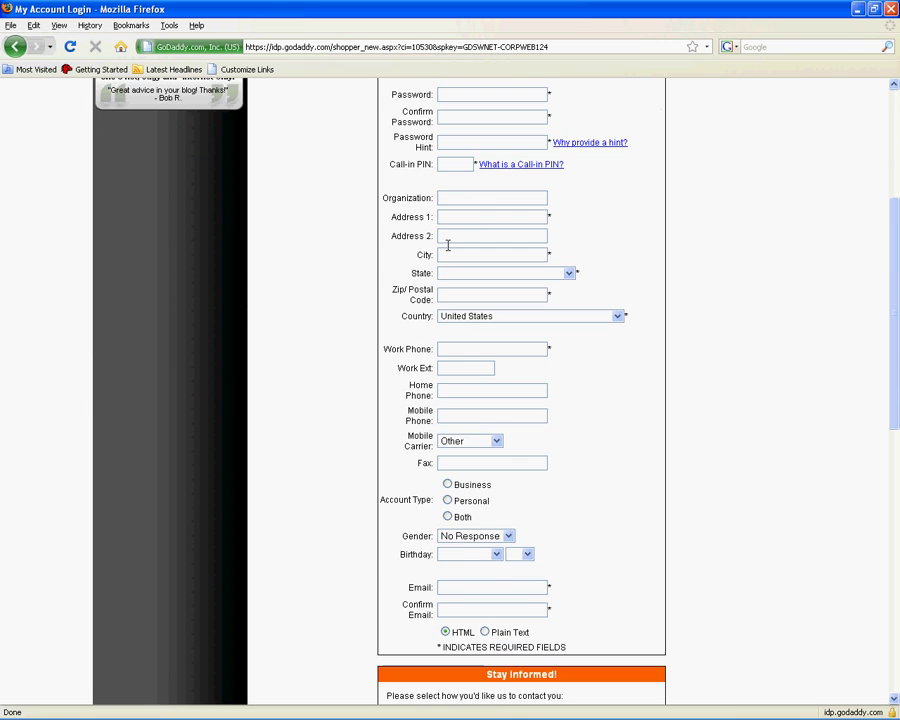
pyautogui.scroll(1, 447, 244)
pyautogui.scroll(-6, 447, 244)
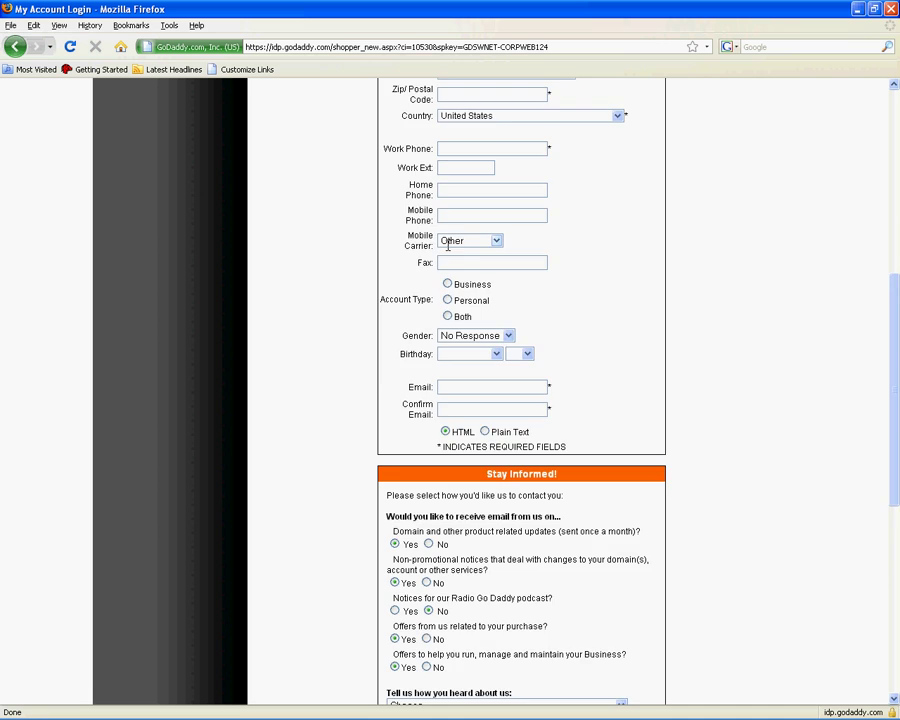
pyautogui.scroll(-6, 459, 296)
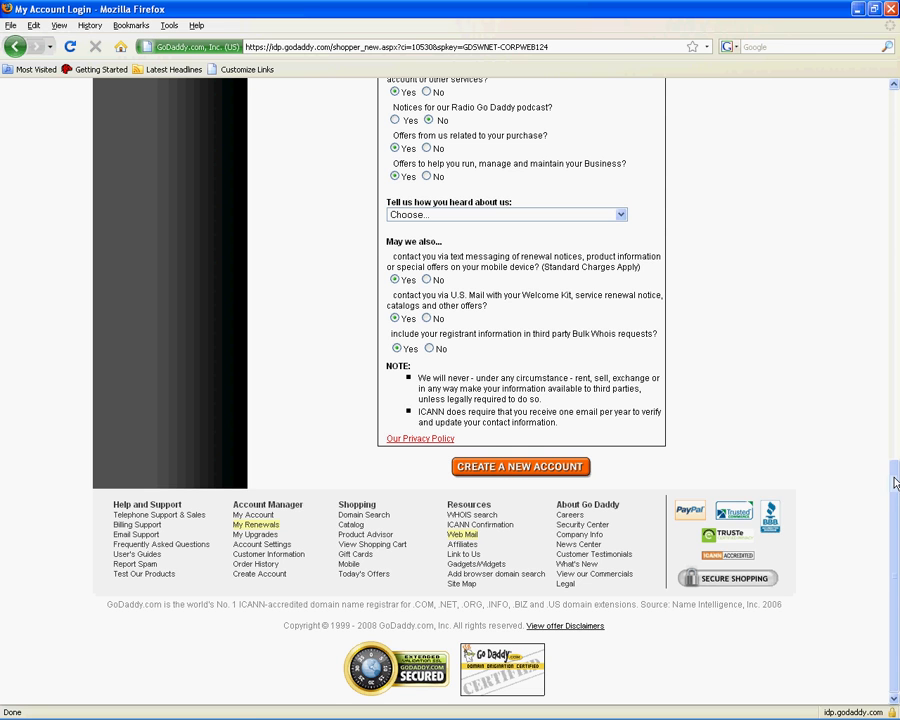
pyautogui.scroll(15, 846, 320)
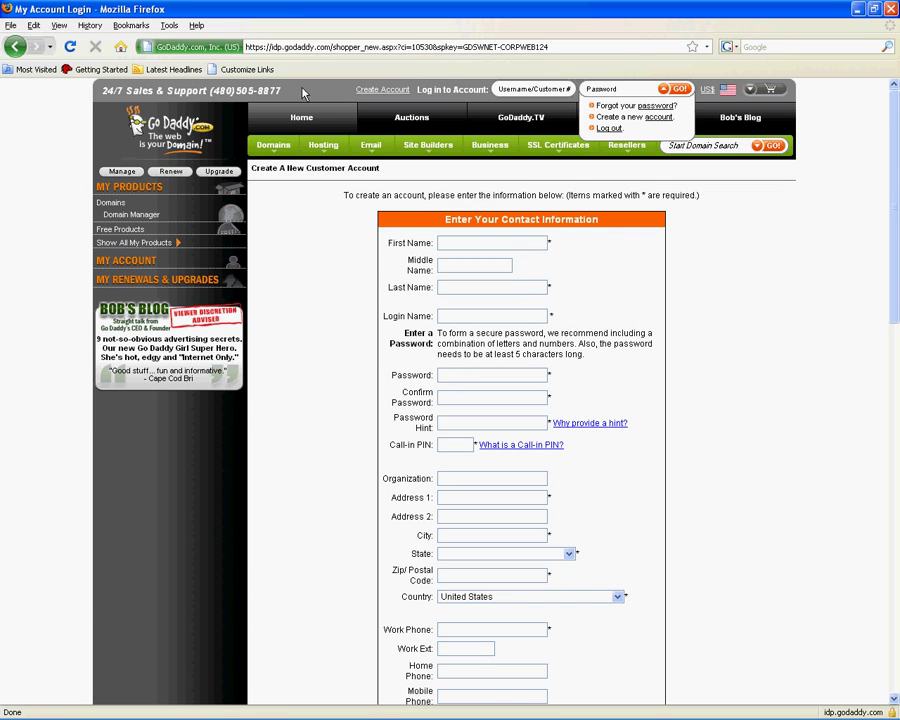
# Return to the Go Daddy home page and check the availability of the domain Trymandura with the .com extension
pyautogui.click(163, 133)
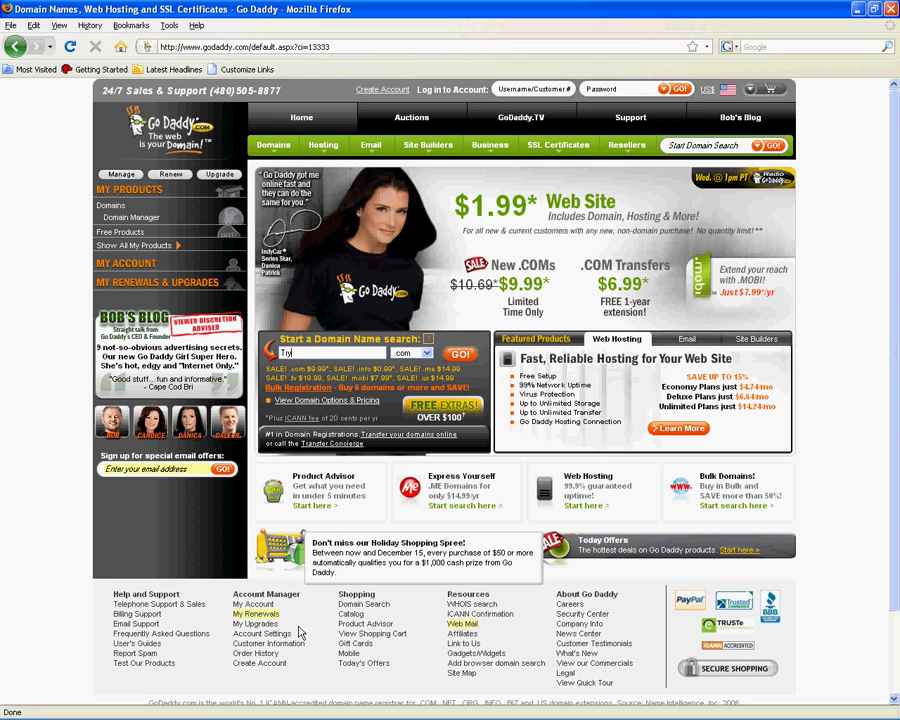
pyautogui.write('ndura')
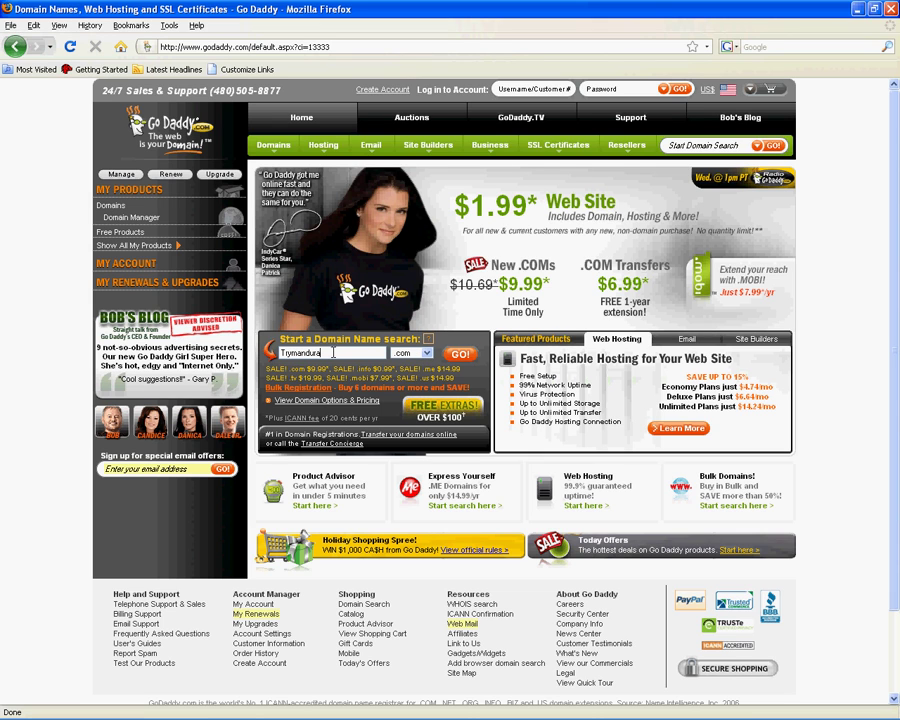
pyautogui.click(460, 356)
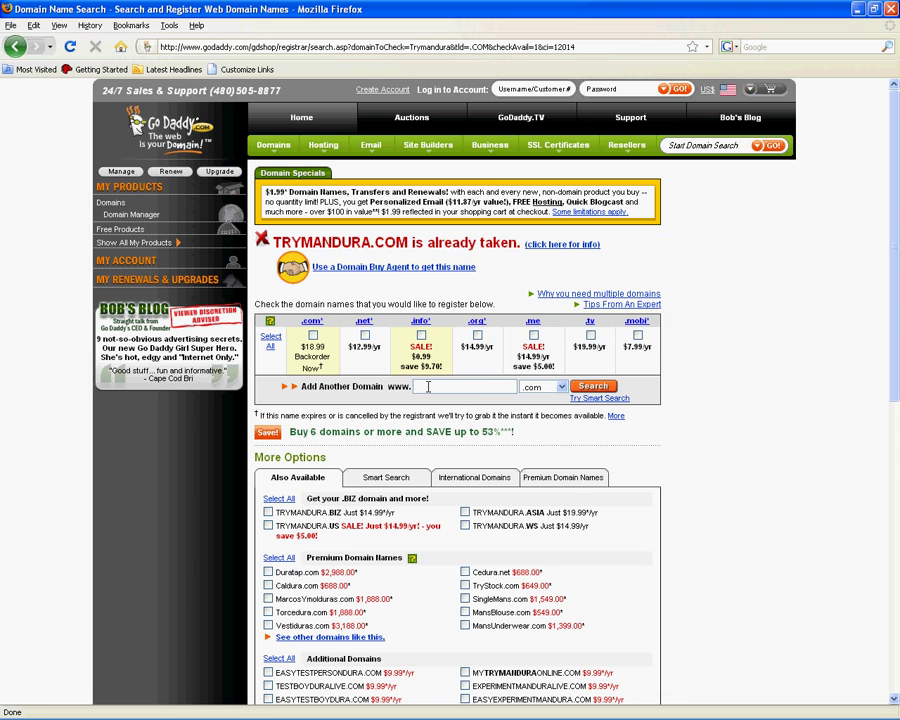
# Search for manduraisawesome with the .com extension as another domain
pyautogui.write('mand')
pyautogui.press('Down')
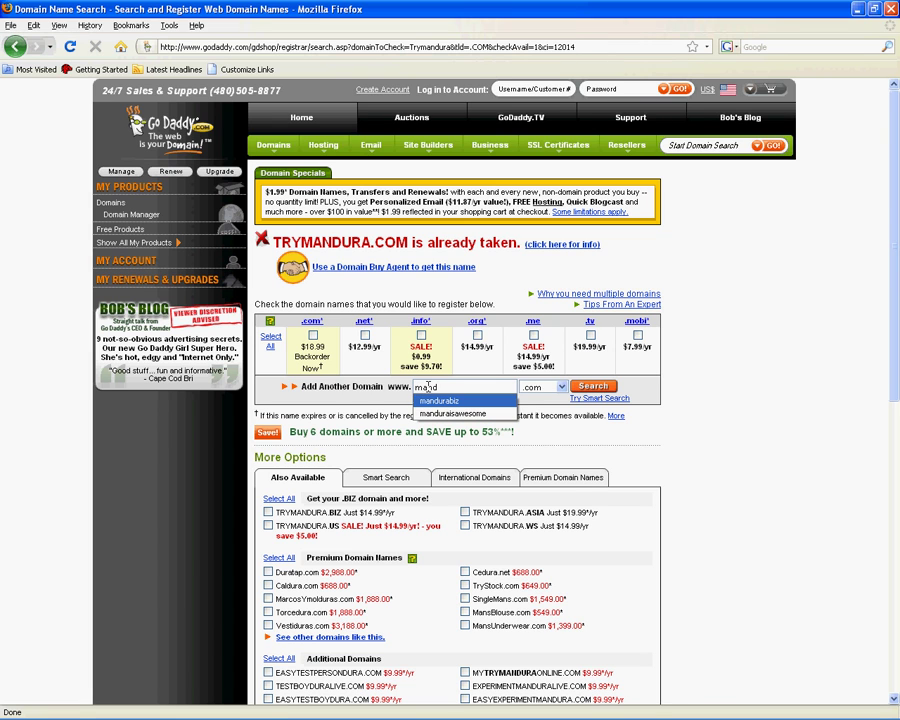
pyautogui.press('Down')
pyautogui.press('Return')
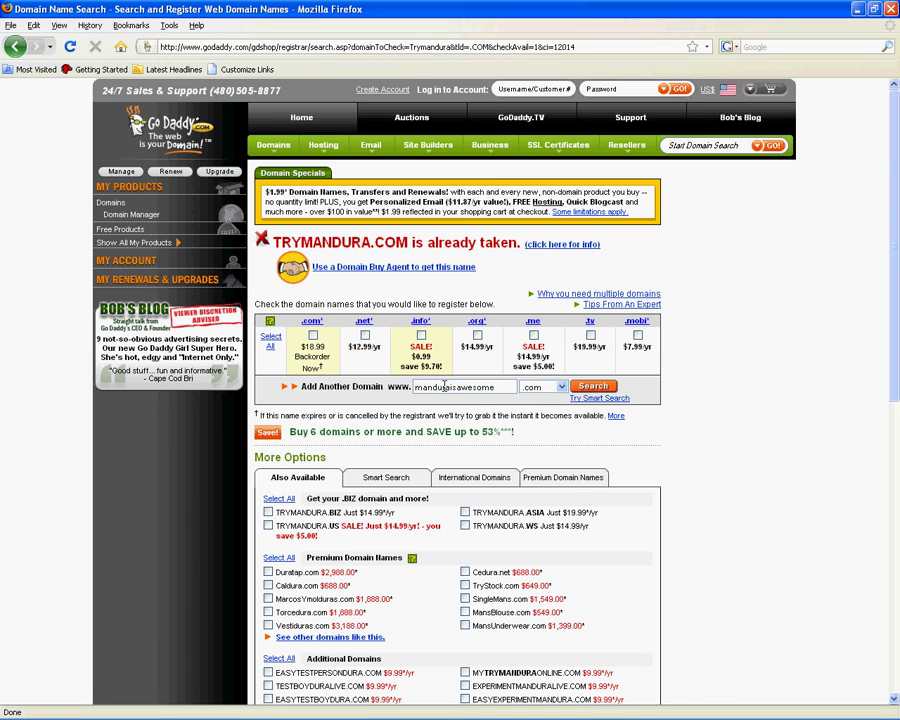
pyautogui.click(593, 385)
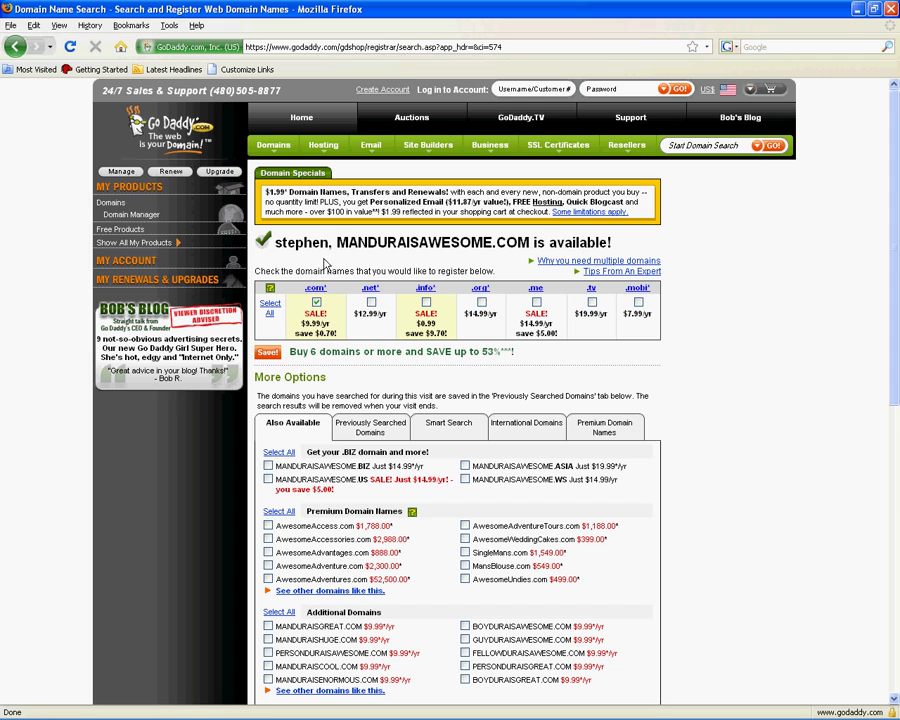
# Keep only MANDURAISAWESOME.COM selected, proceed to checkout and decline the Standard and Deluxe domain bundles
pyautogui.click(316, 302)
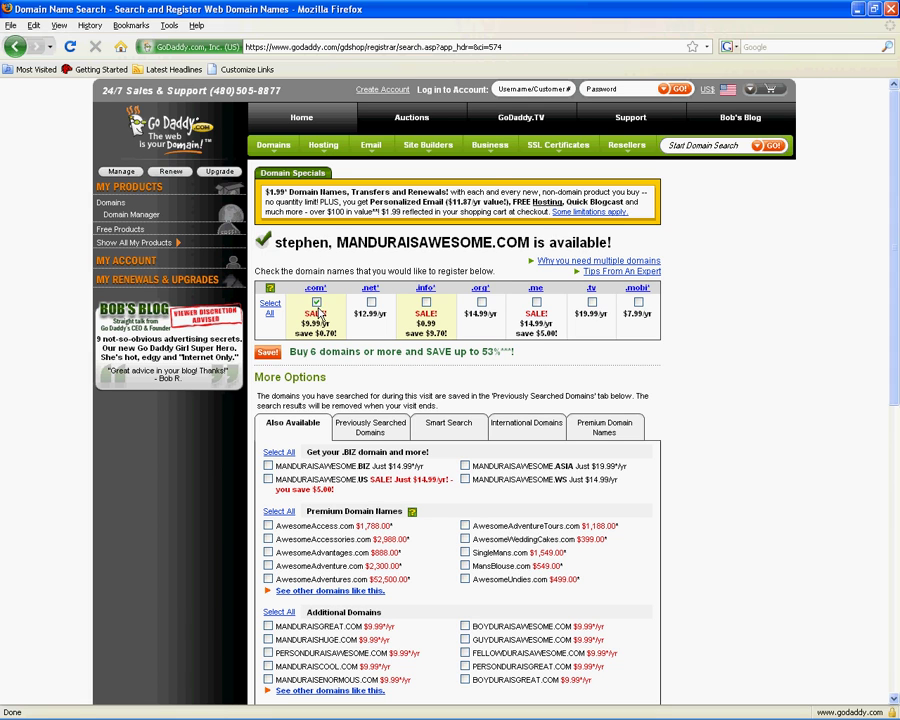
pyautogui.click(316, 302)
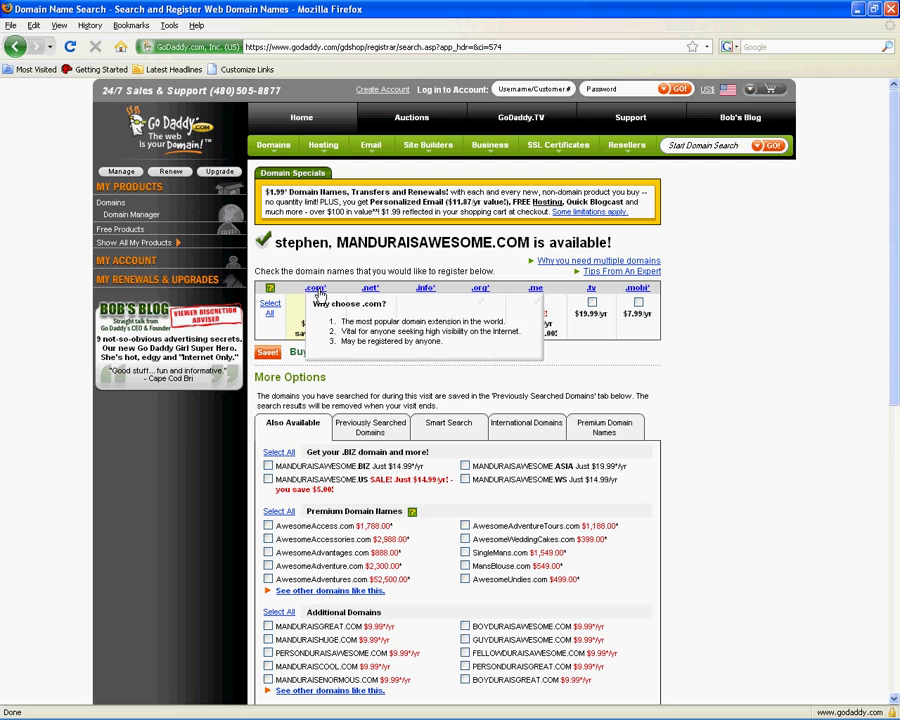
pyautogui.scroll(-8, 483, 389)
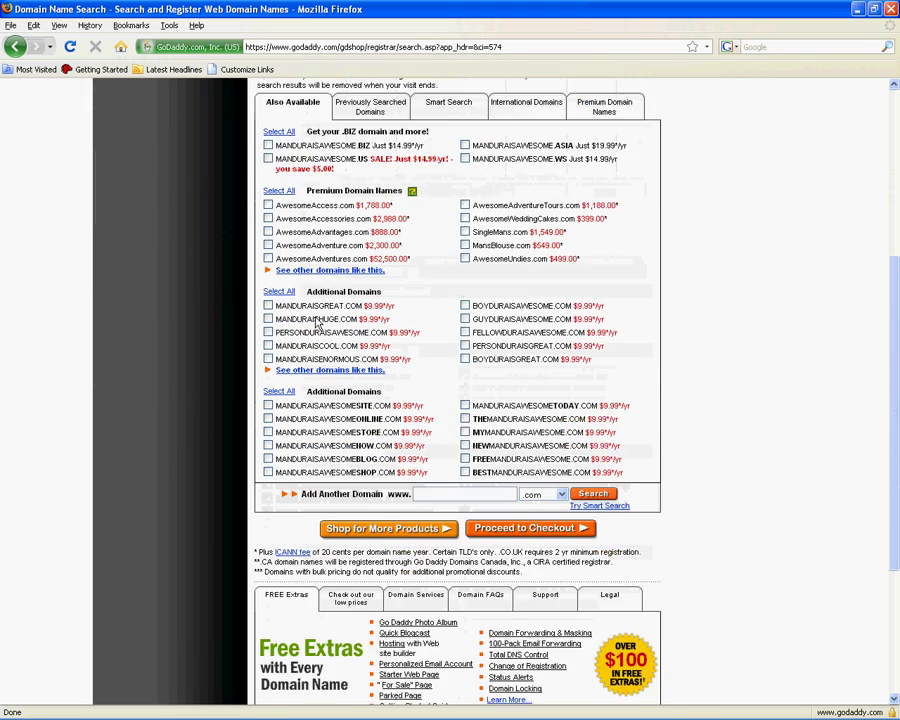
pyautogui.click(502, 412)
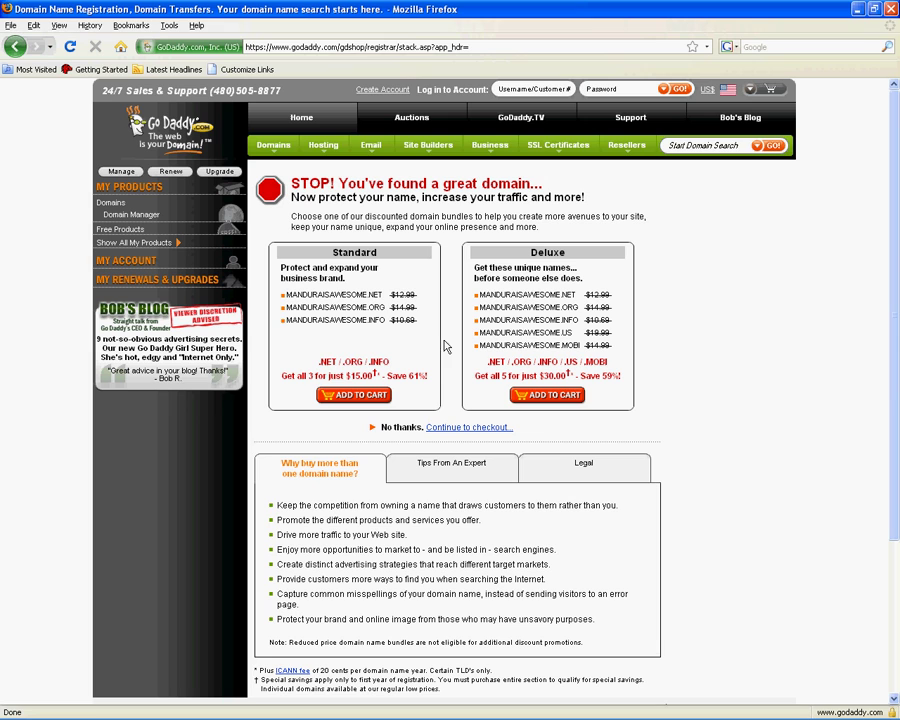
pyautogui.click(446, 432)
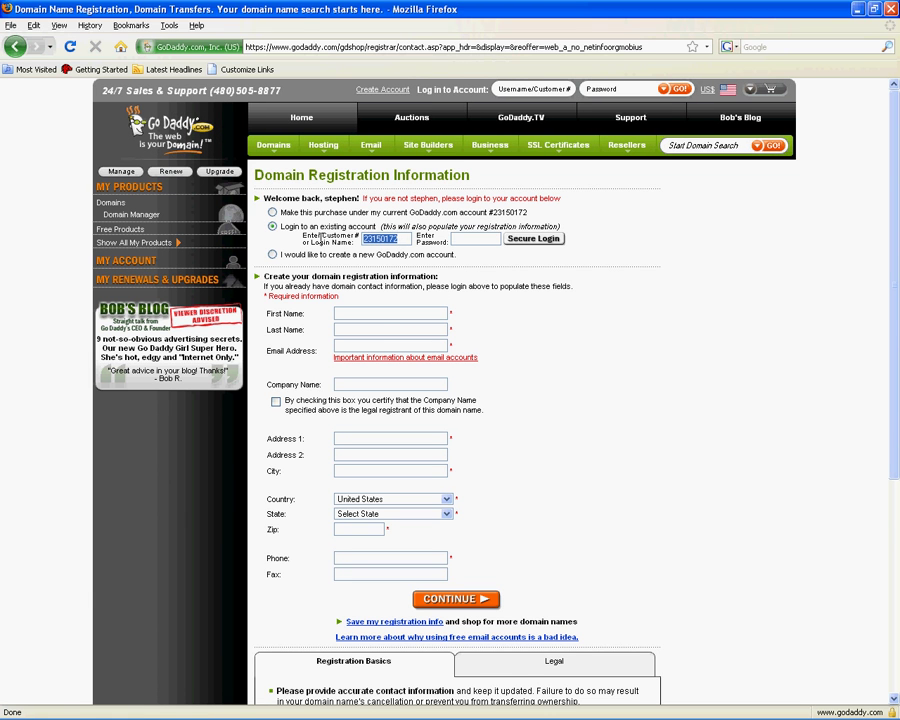
# Log in to the existing account by entering the login name and the account password
pyautogui.write('ye')
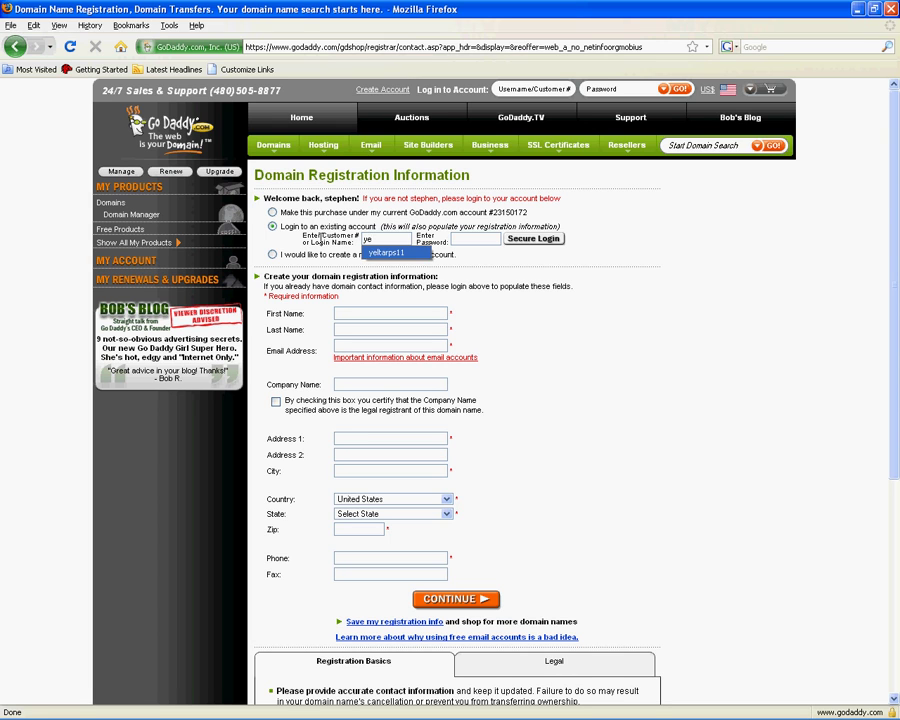
pyautogui.click(398, 252)
pyautogui.click(469, 235)
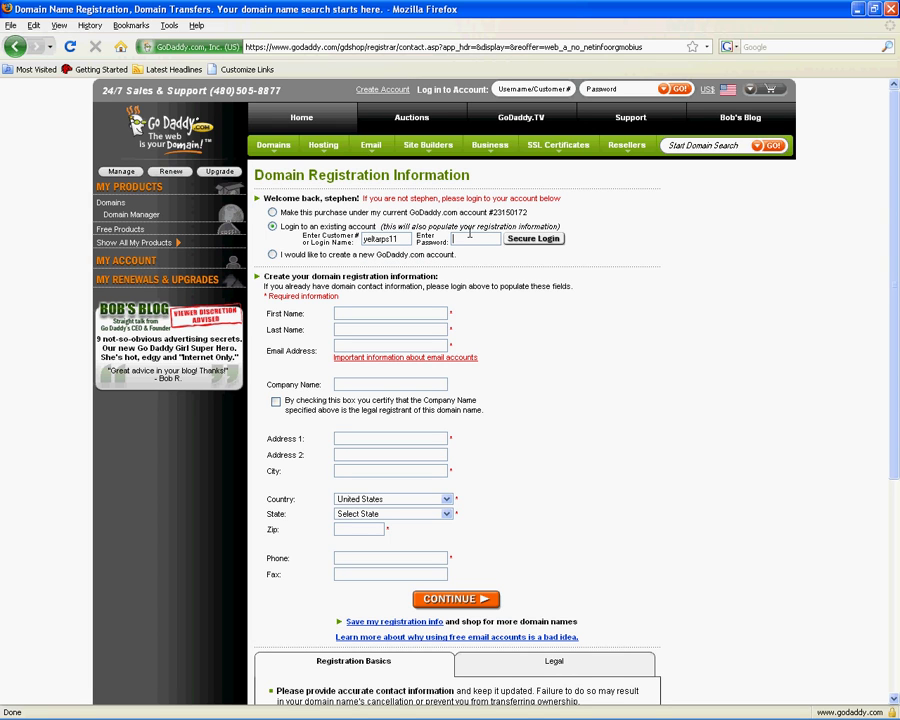
pyautogui.write('••••••••')
pyautogui.press('Return')
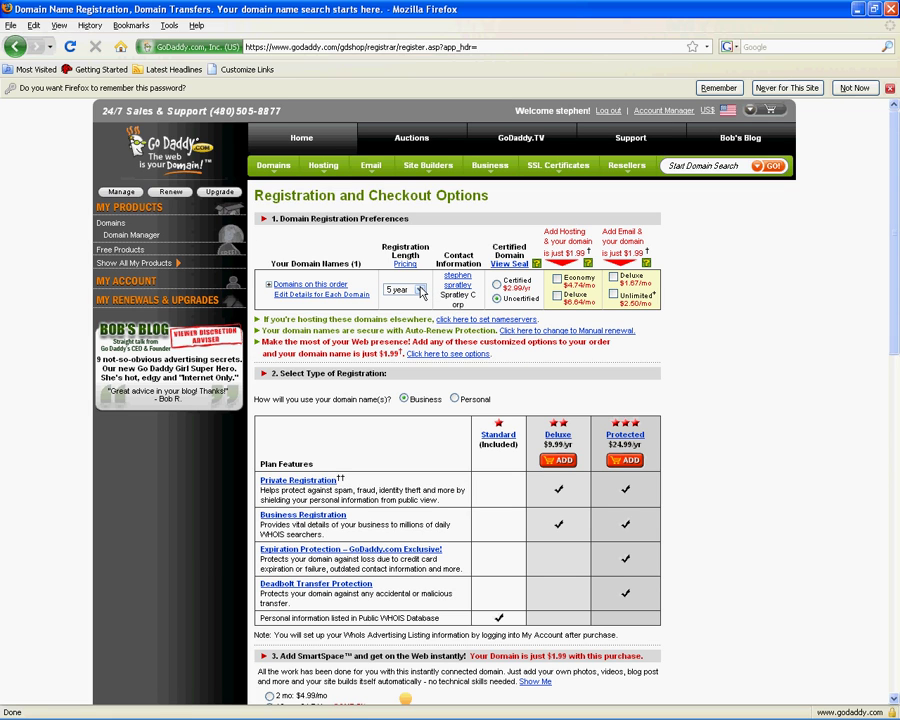
# Set the registration length to 1 year, choose "No thanks. I'm ready to checkout." and continue to the shopping cart
pyautogui.click(421, 292)
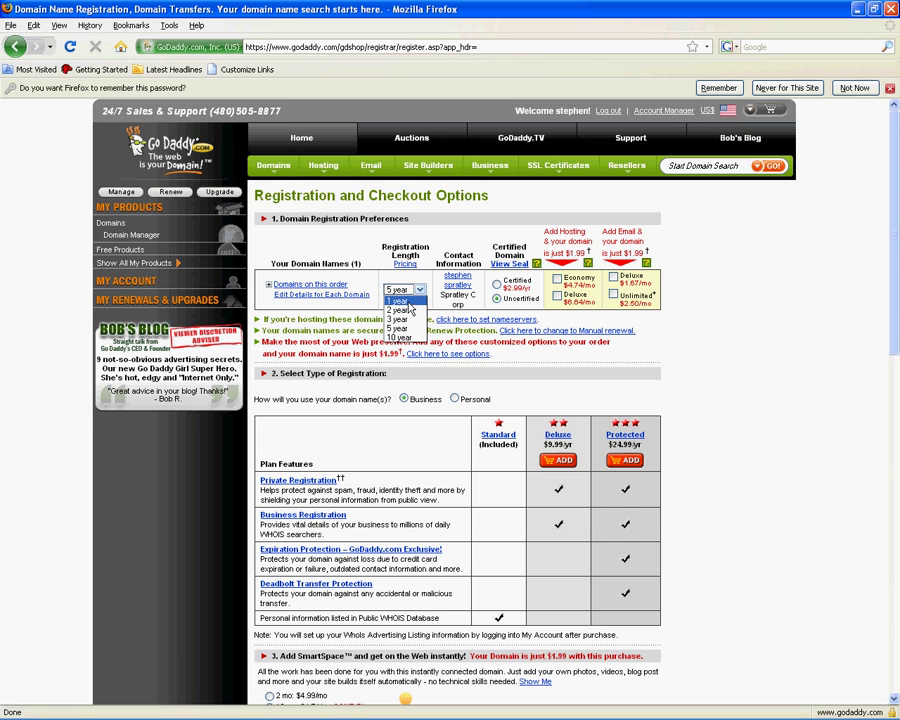
pyautogui.click(402, 300)
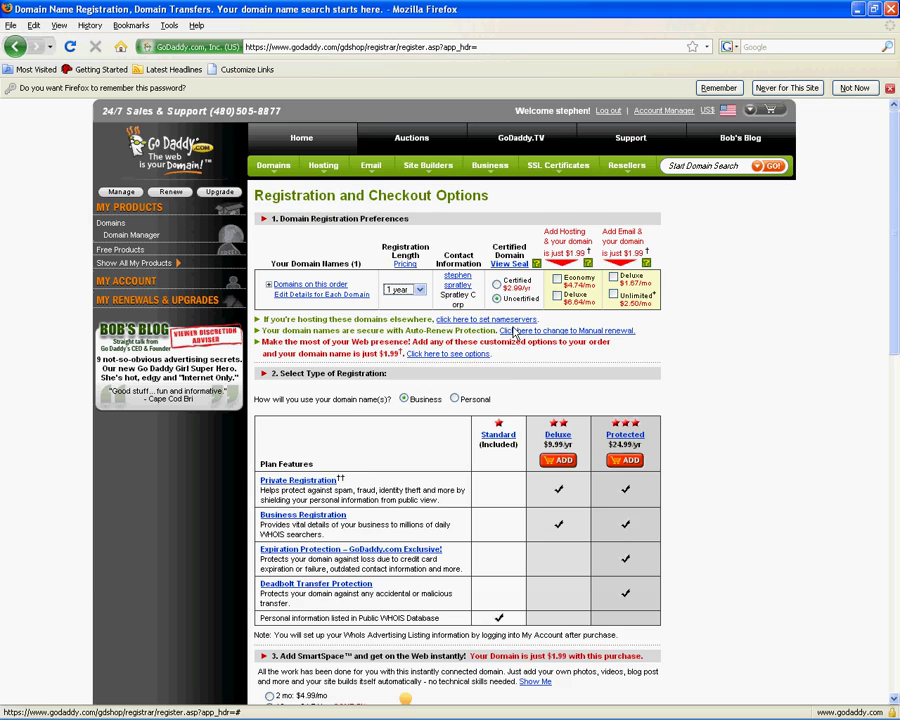
pyautogui.scroll(-6, 515, 332)
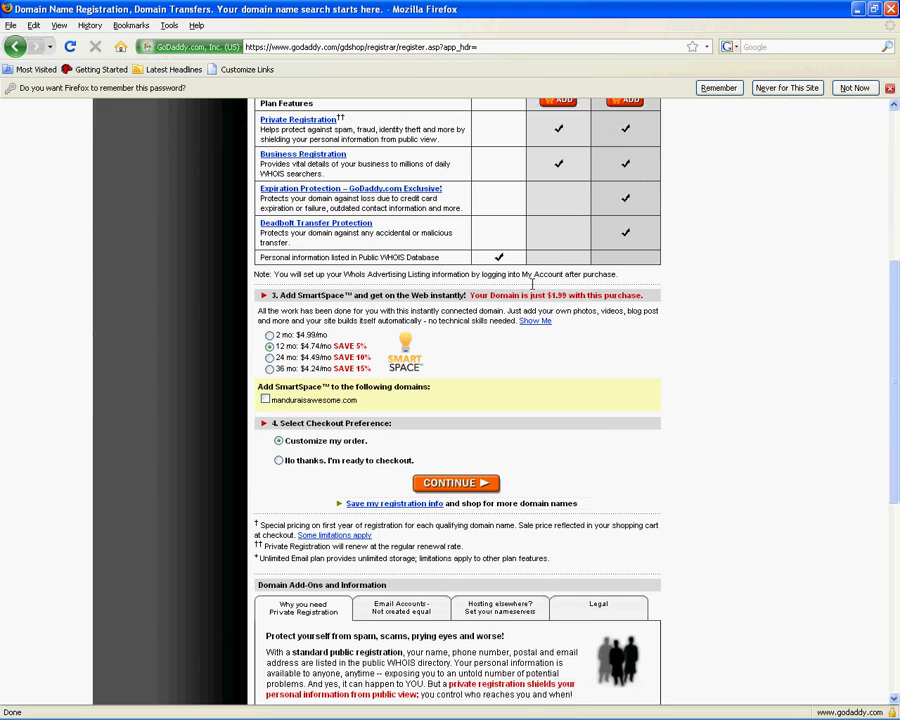
pyautogui.scroll(-2, 532, 284)
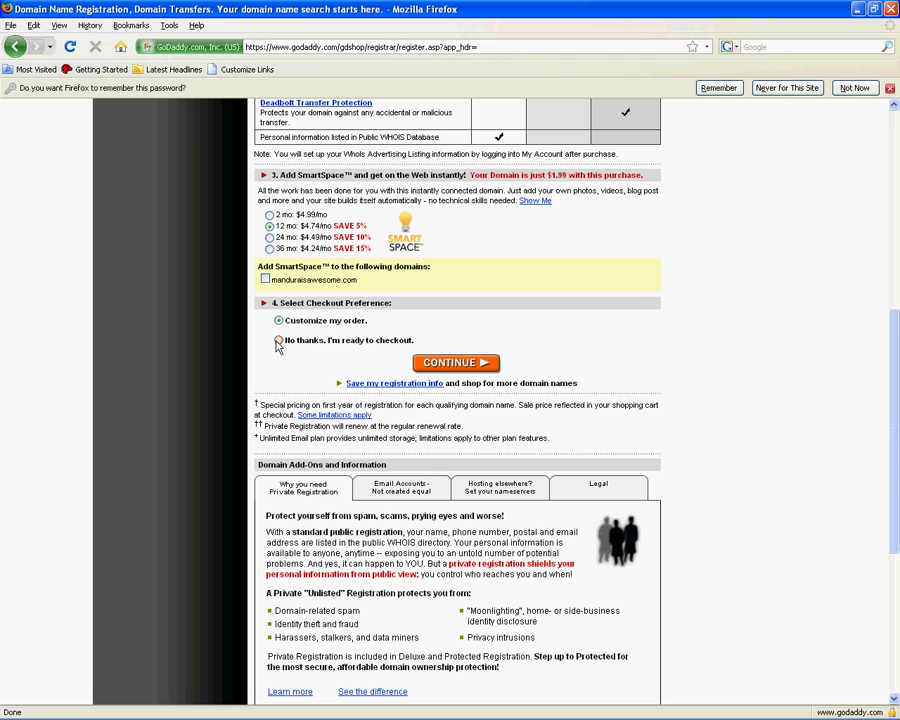
pyautogui.click(279, 341)
pyautogui.click(279, 340)
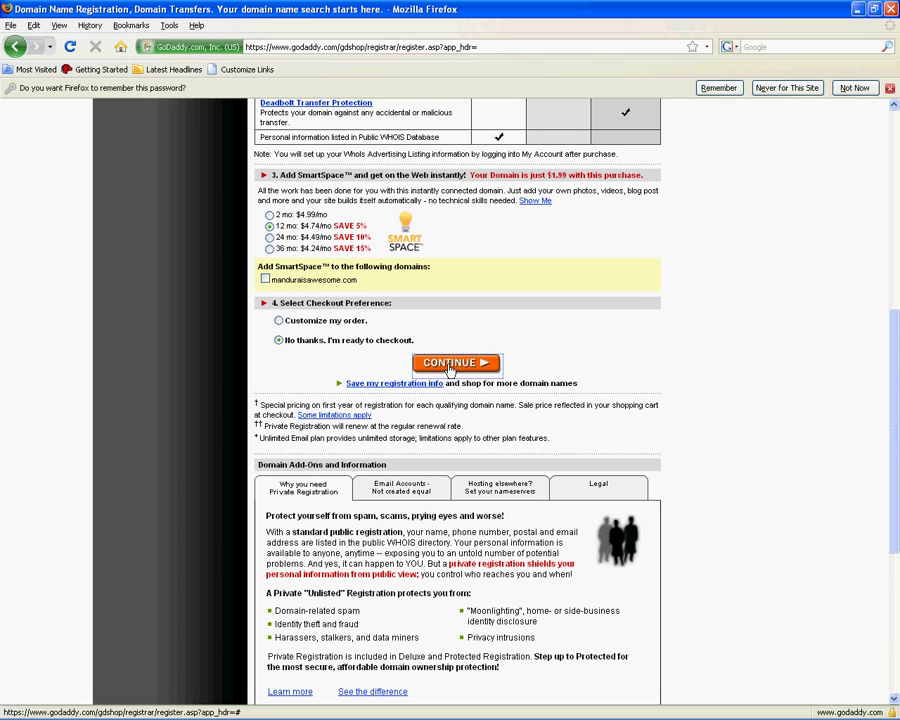
pyautogui.click(452, 364)
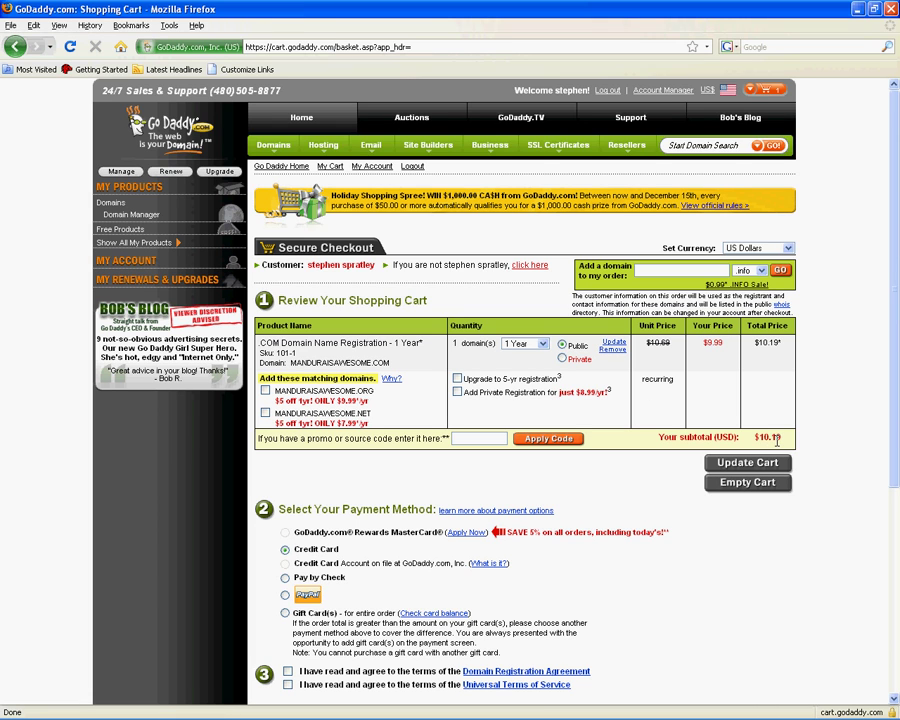
# Examine the payment methods and agreement terms offered for the order in the shopping cart
pyautogui.scroll(-2, 340, 505)
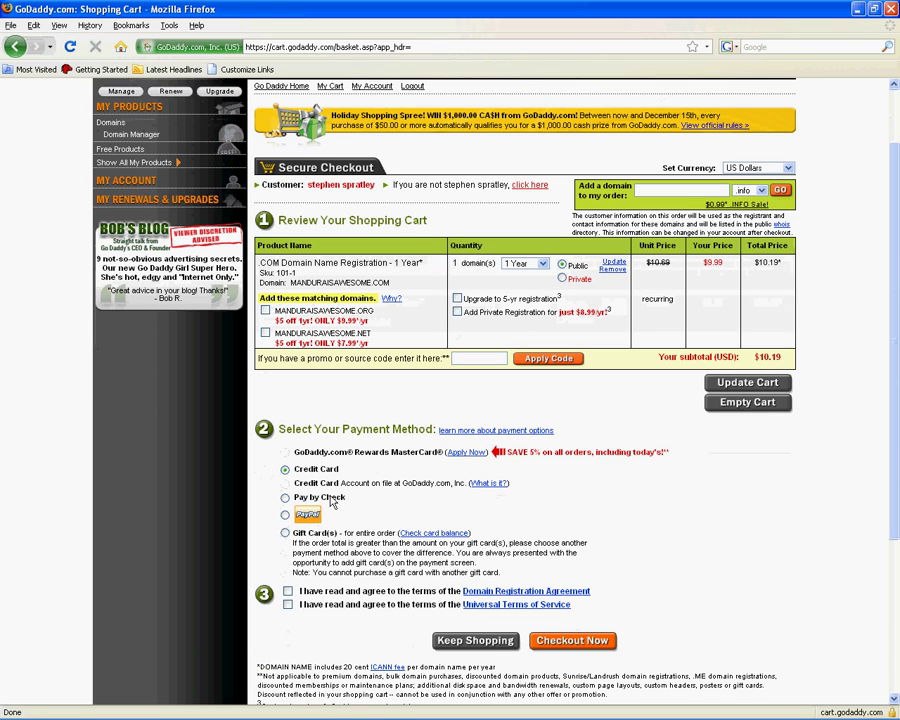